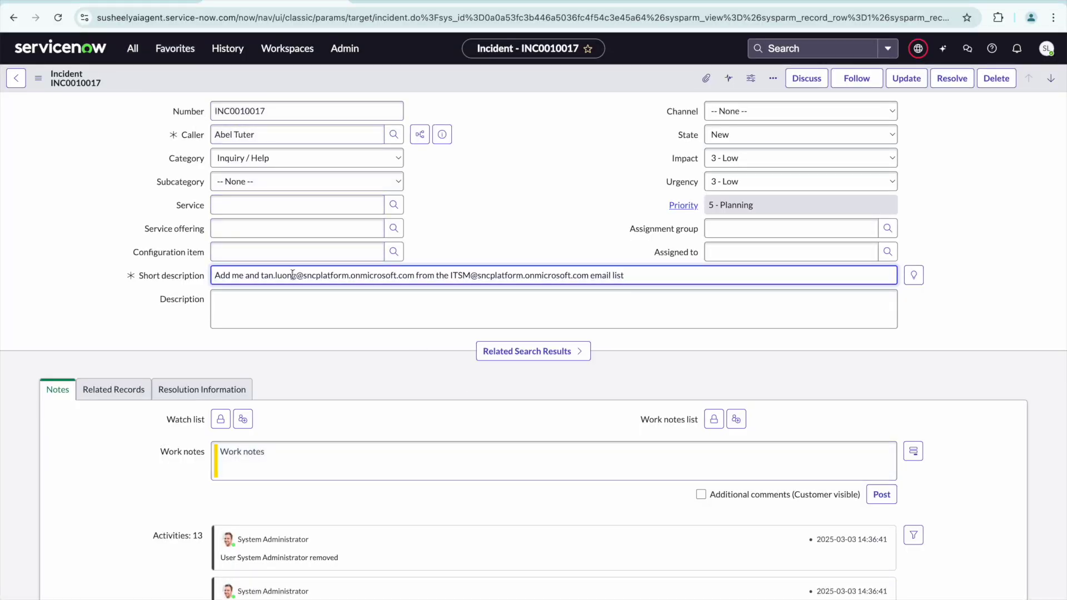
- Refresh the Azure ITSM group member list to confirm it still has no members
left_click_drag(634, 275, 212, 276)
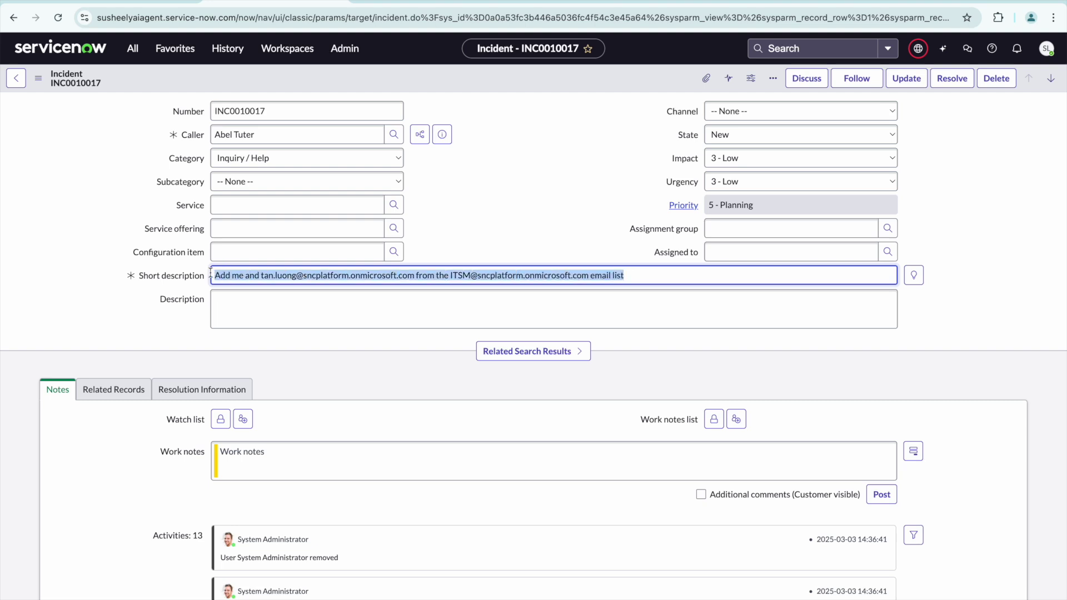
left_click(155, 2)
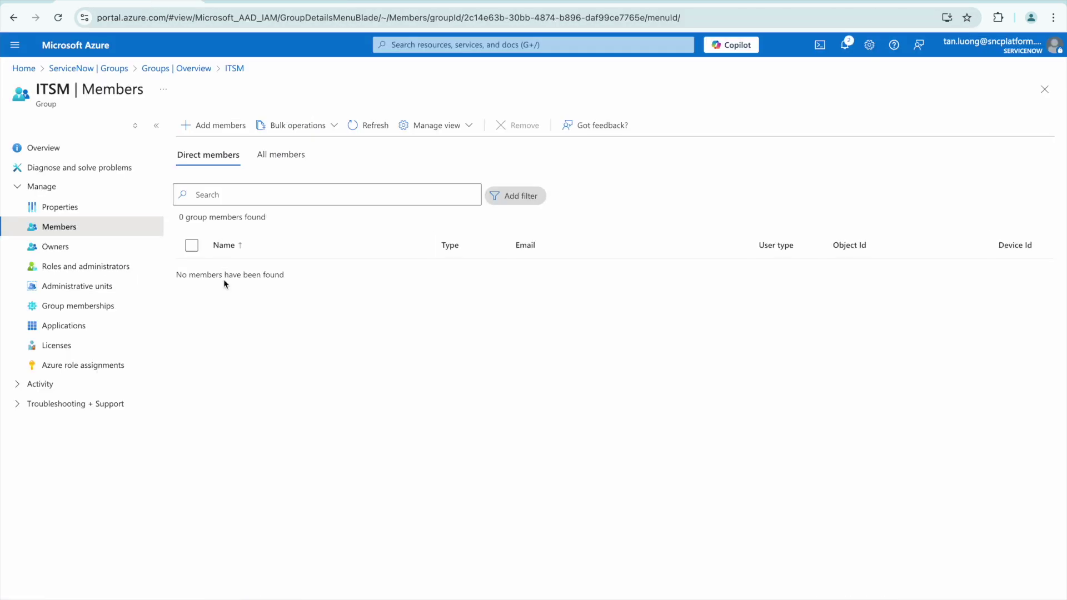
left_click(368, 127)
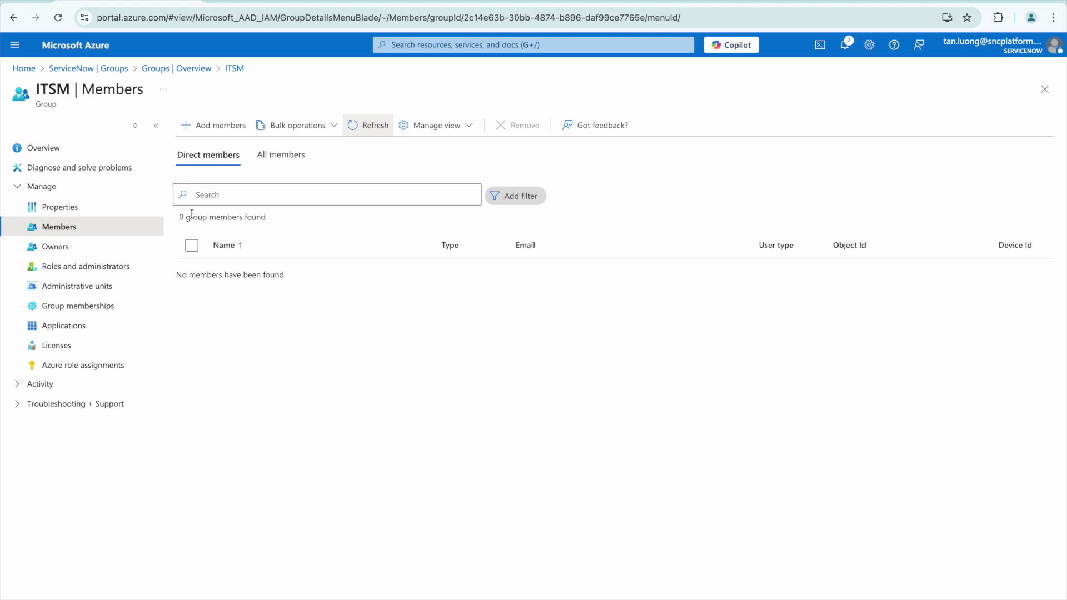
- Copy incident number INC0010017 and choose Use case on the AI Agent Studio testing page
left_click(279, 2)
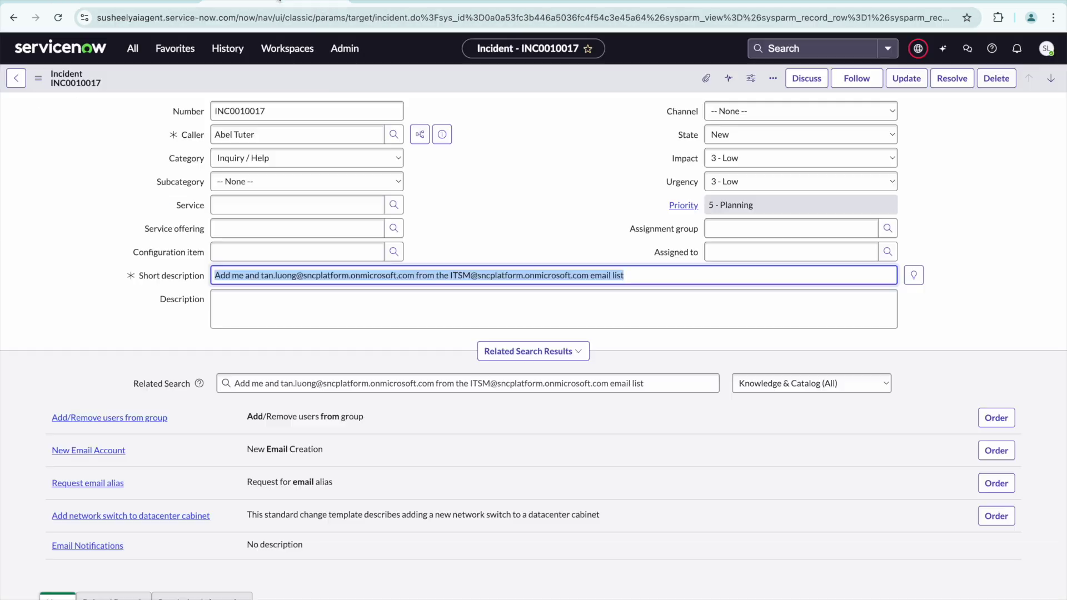
double_click(245, 105)
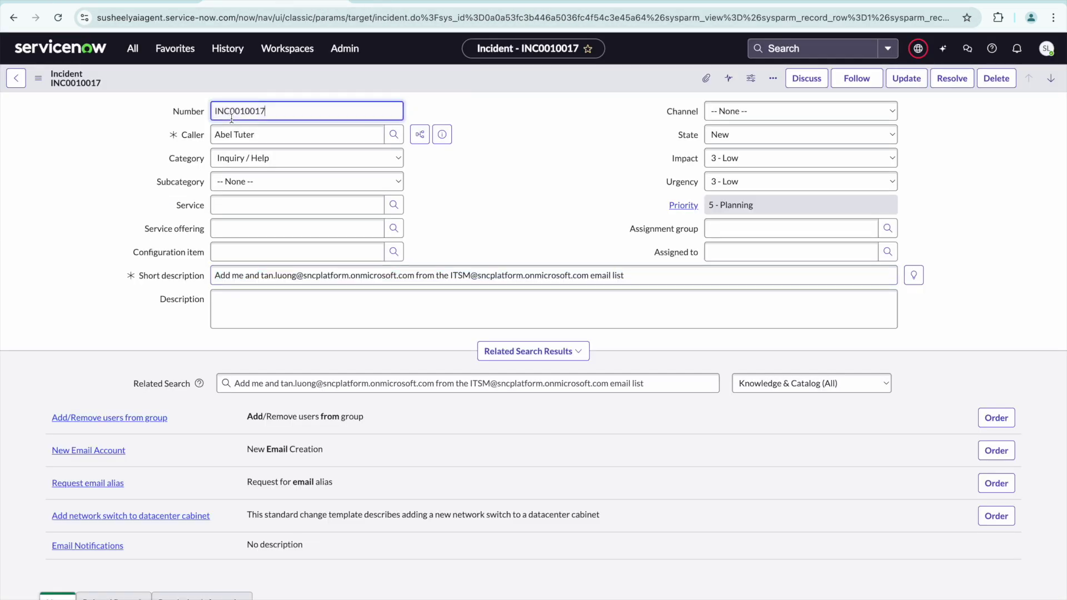
left_click(392, 1)
left_click(49, 237)
- Test the Office 365 group member managing use case with task 'Help me fulfill request for INC0010017'
left_click(51, 263)
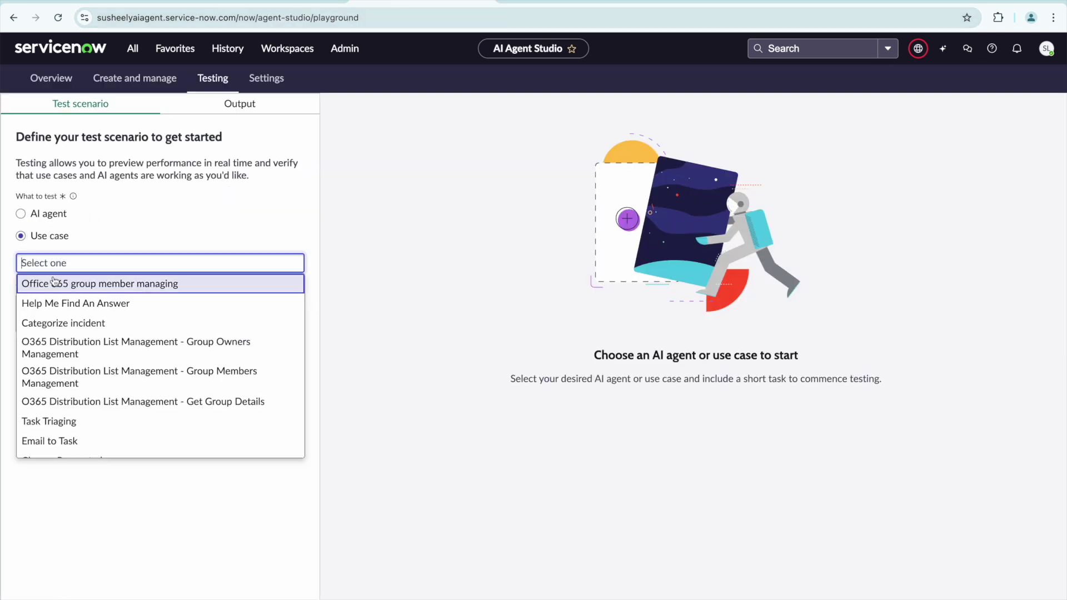
left_click(56, 283)
left_click(97, 301)
type("Help me fulfill")
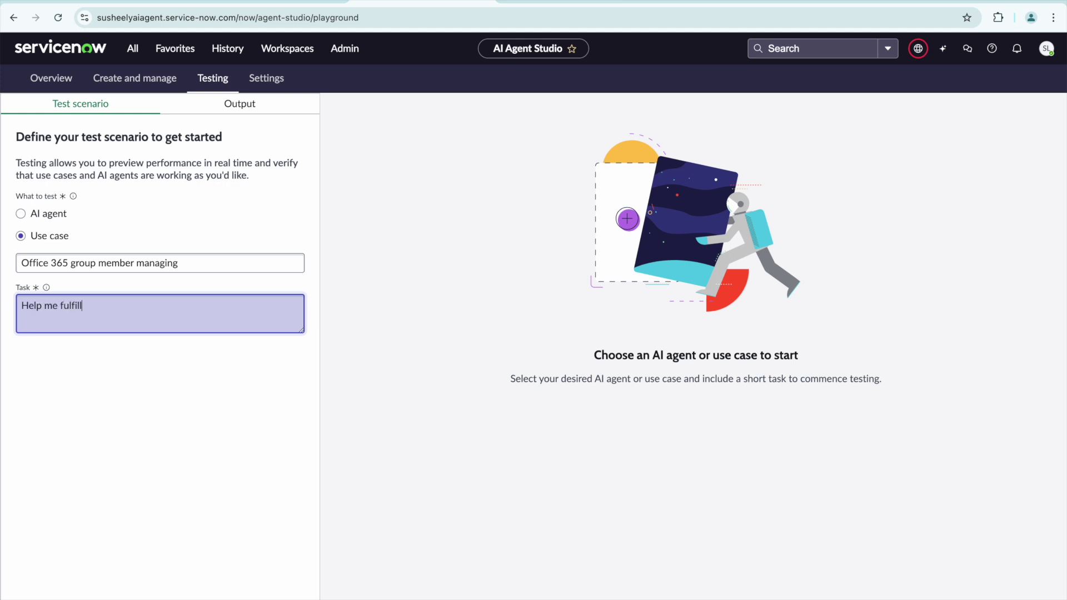
type("request for INC0010017")
left_click(251, 568)
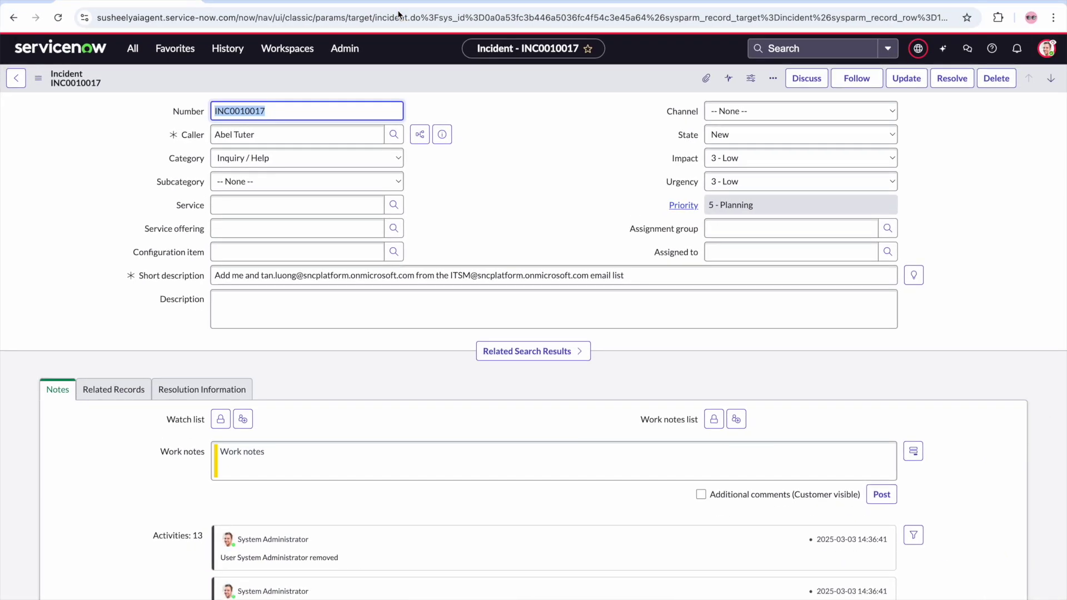
- Open the requested approval for INC0010017 and approve it
left_click(1046, 49)
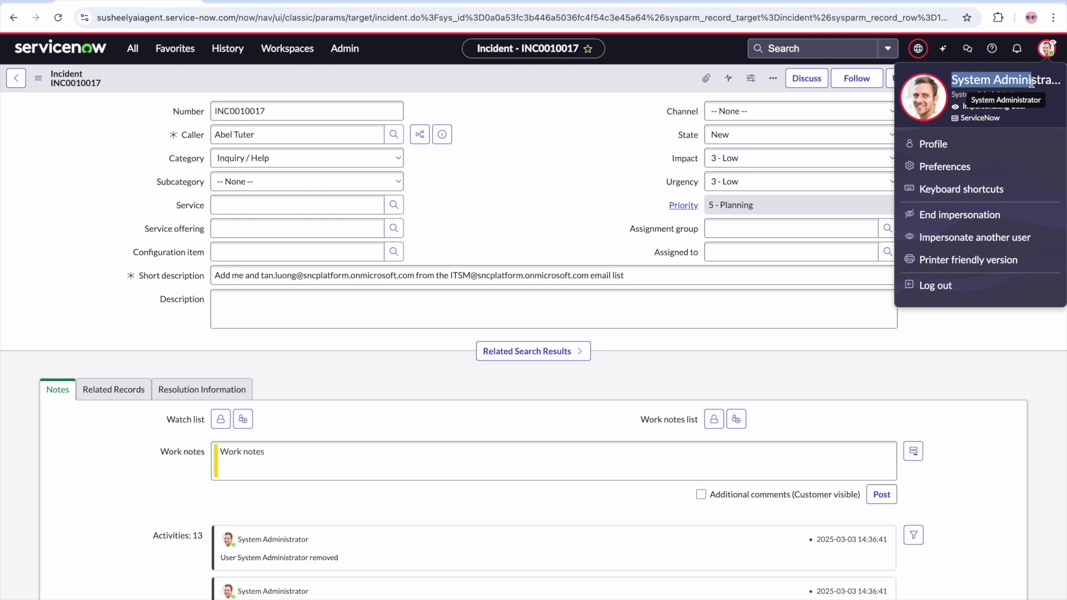
scroll(596, 410, "down", 20)
scroll(596, 409, "down", 5)
left_click(114, 560)
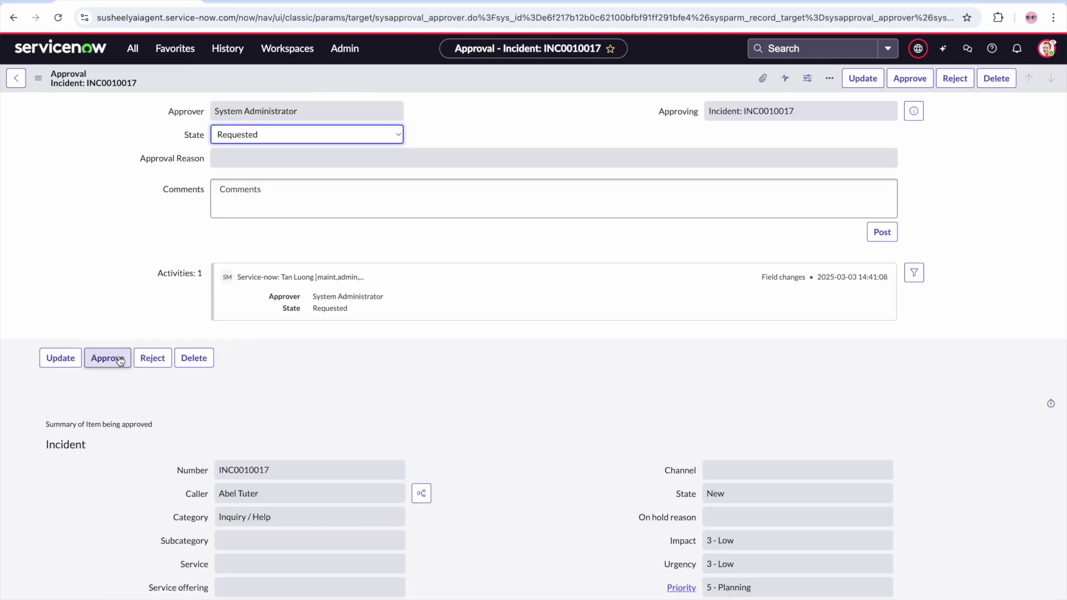
left_click(107, 358)
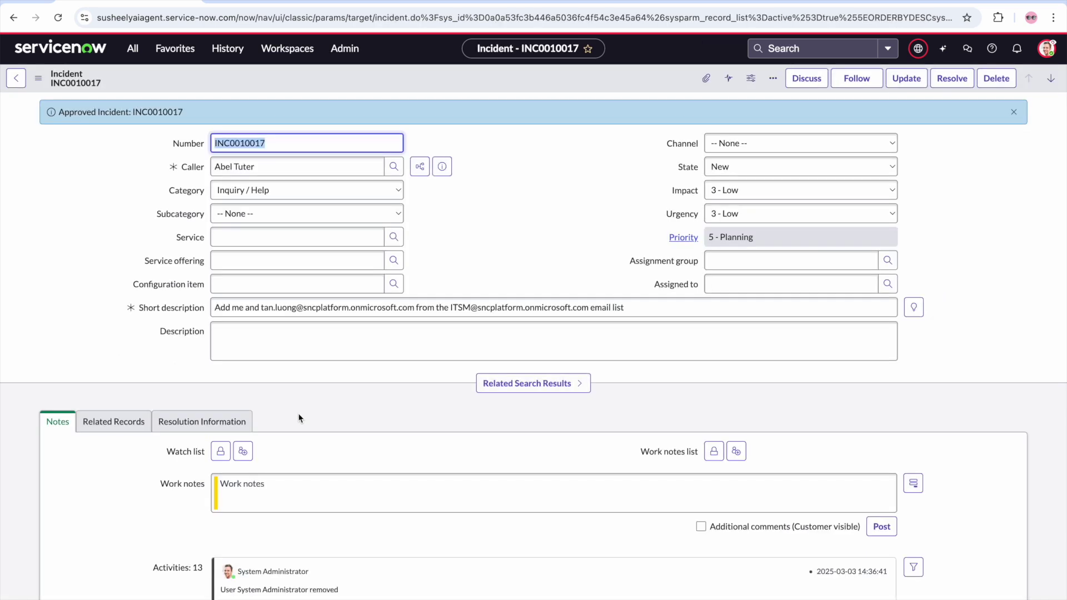
- Check INC0010017's Resolution Information to confirm the AI agent resolved it
scroll(295, 445, "down", 10)
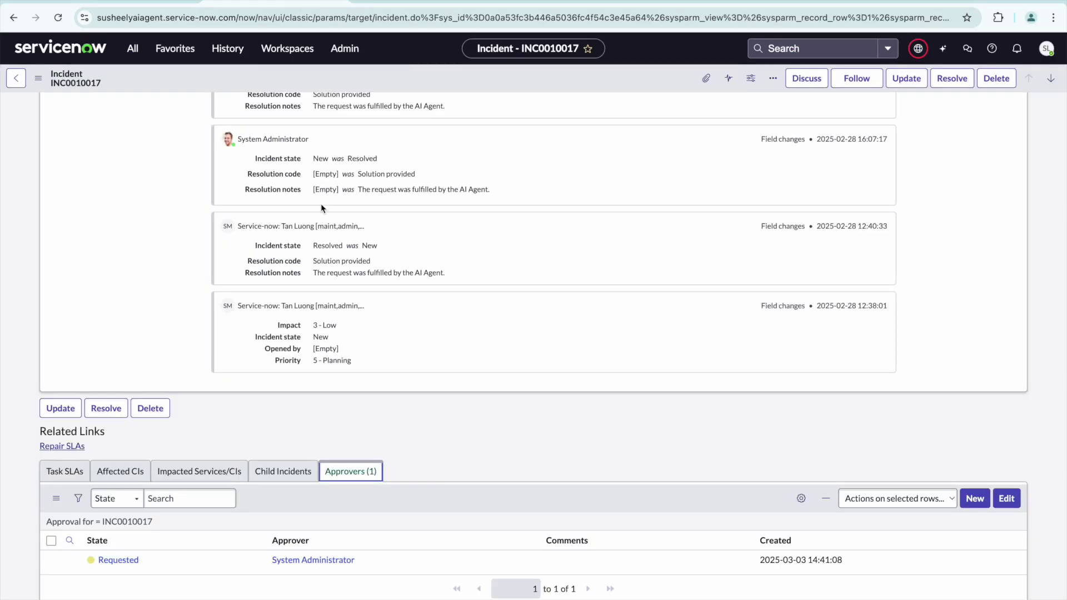
scroll(301, 209, "up", 20)
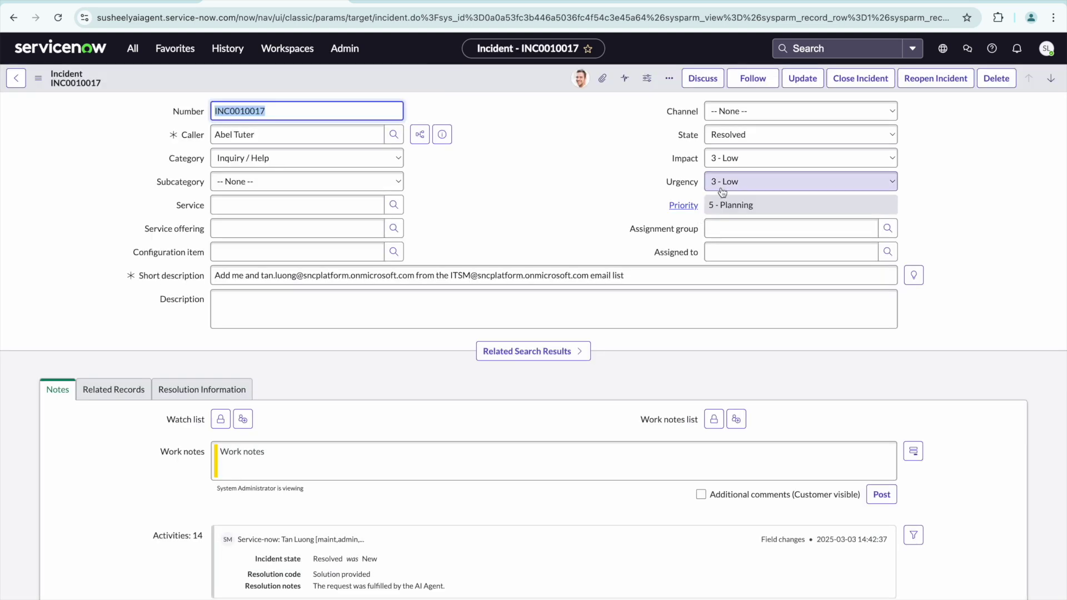
left_click(202, 388)
scroll(338, 388, "down", 2)
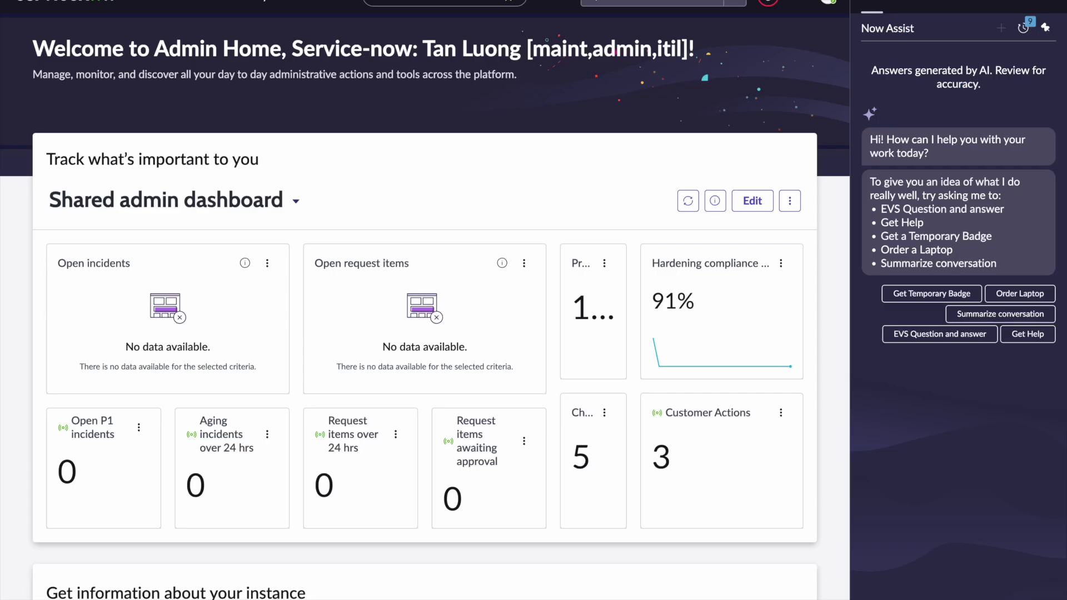
- Ask Now Assist to remove a user from ITSM, give the user's full name, and confirm with 'go ahead'
key("Return")
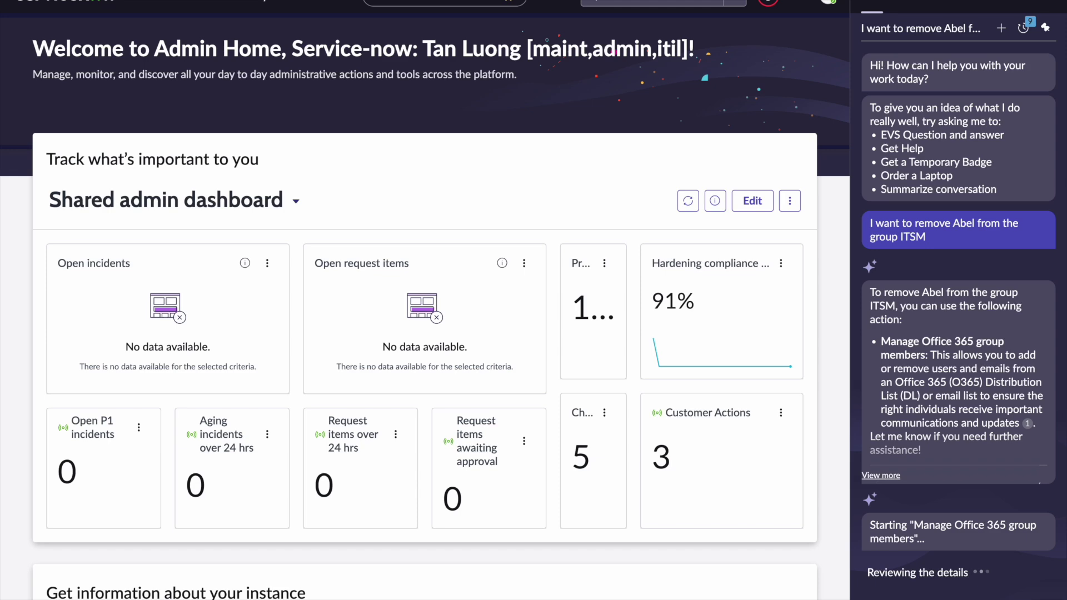
type("it's Abel Tuter")
key("Return")
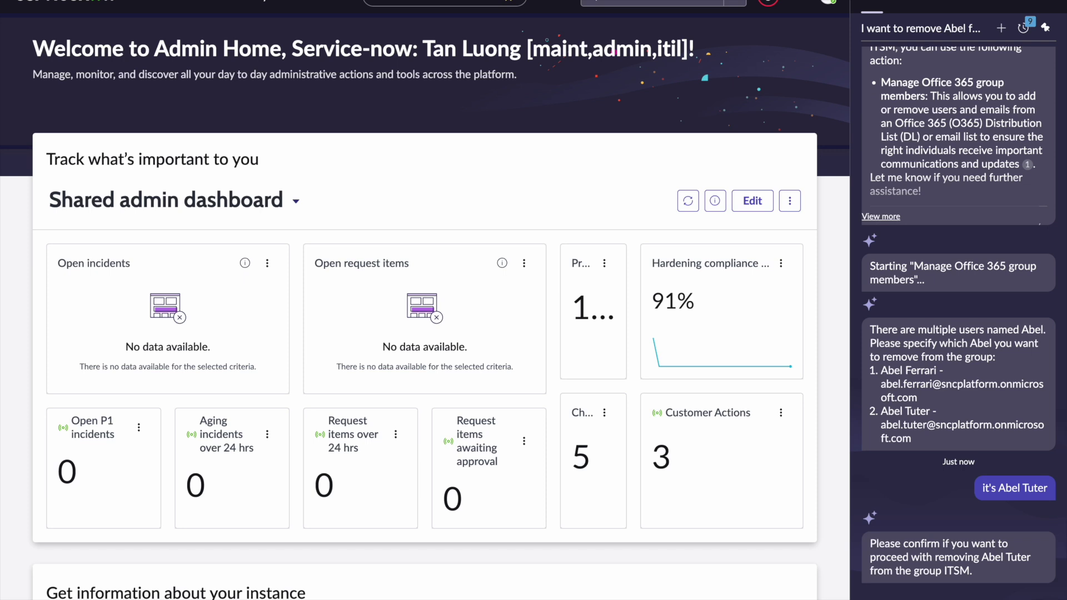
type("go ahead")
key("Return")
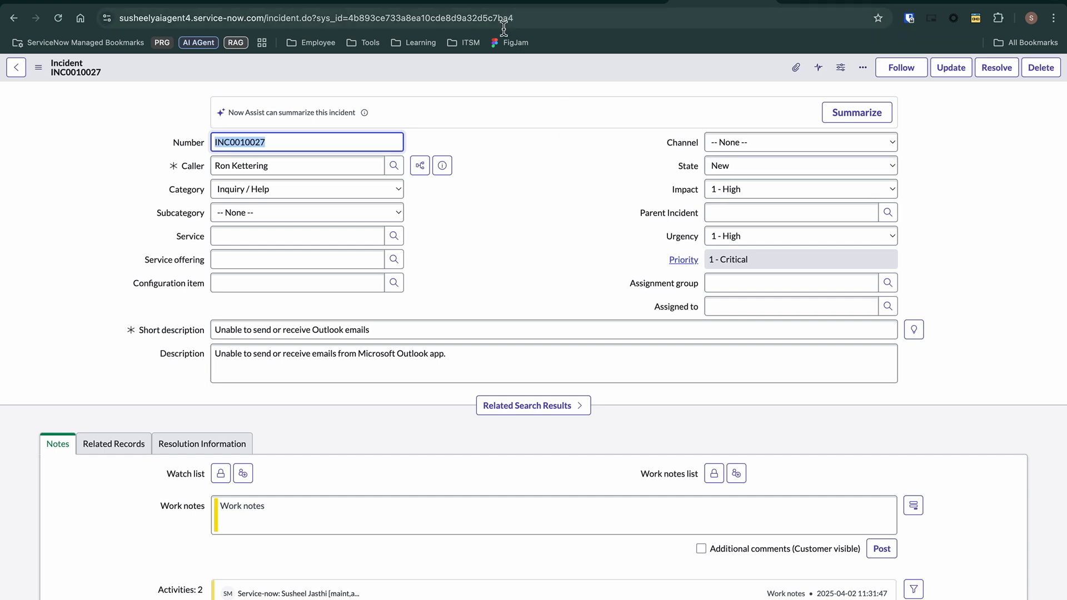
- Start the AI Agent Studio test run with INC0010027 as the task
key("ctrl+Tab")
double_click(88, 326)
key("Return")
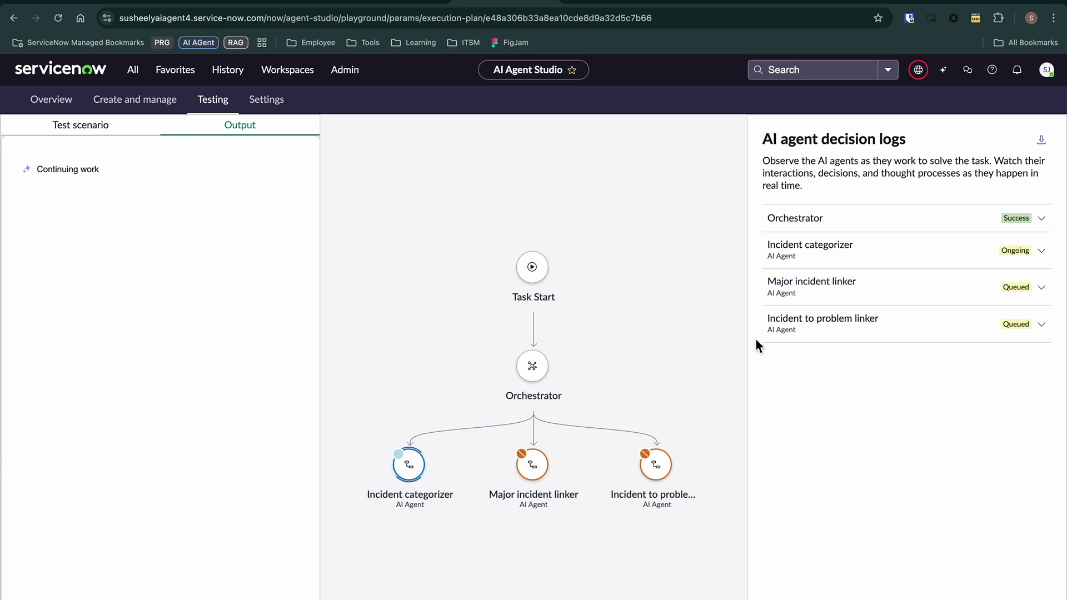
- Review the Incident categorizer's full recommendation log, then view the updated INC0010027 form
left_click(775, 251)
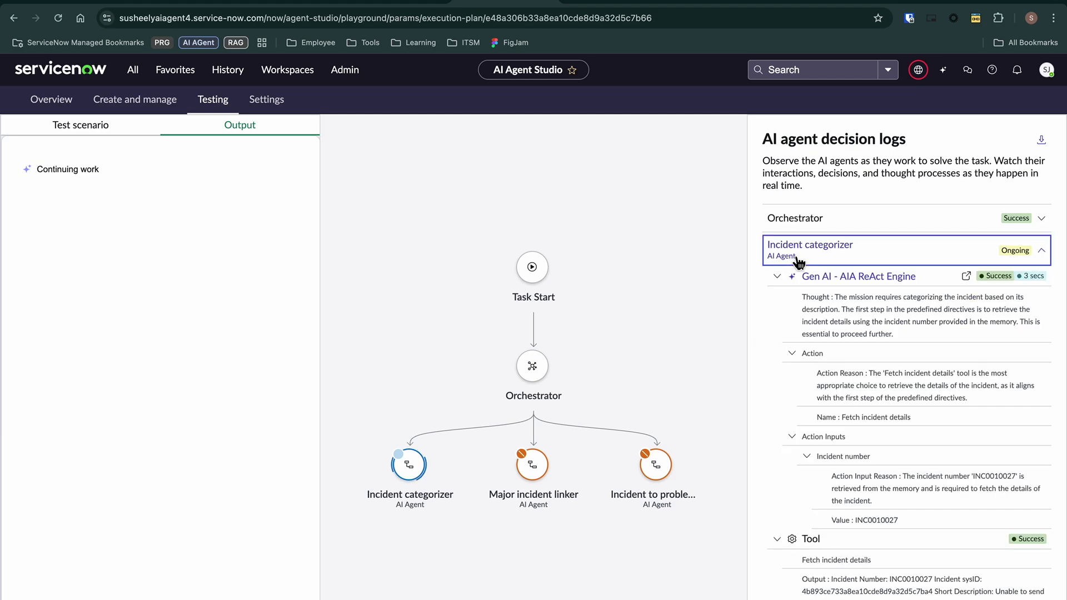
scroll(795, 452, "down", 10)
scroll(749, 461, "down", 6)
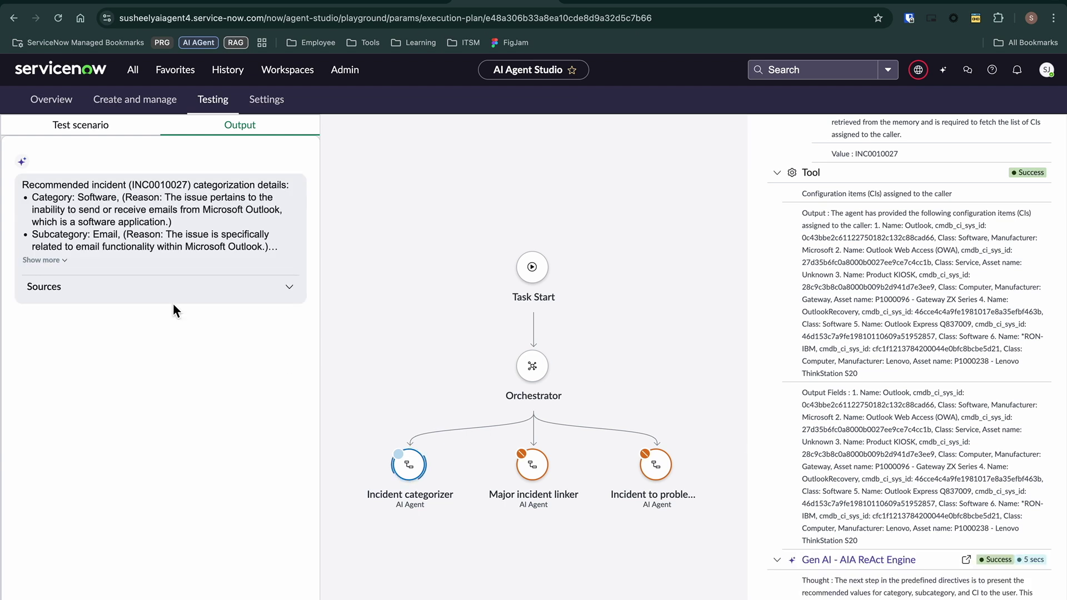
left_click(45, 260)
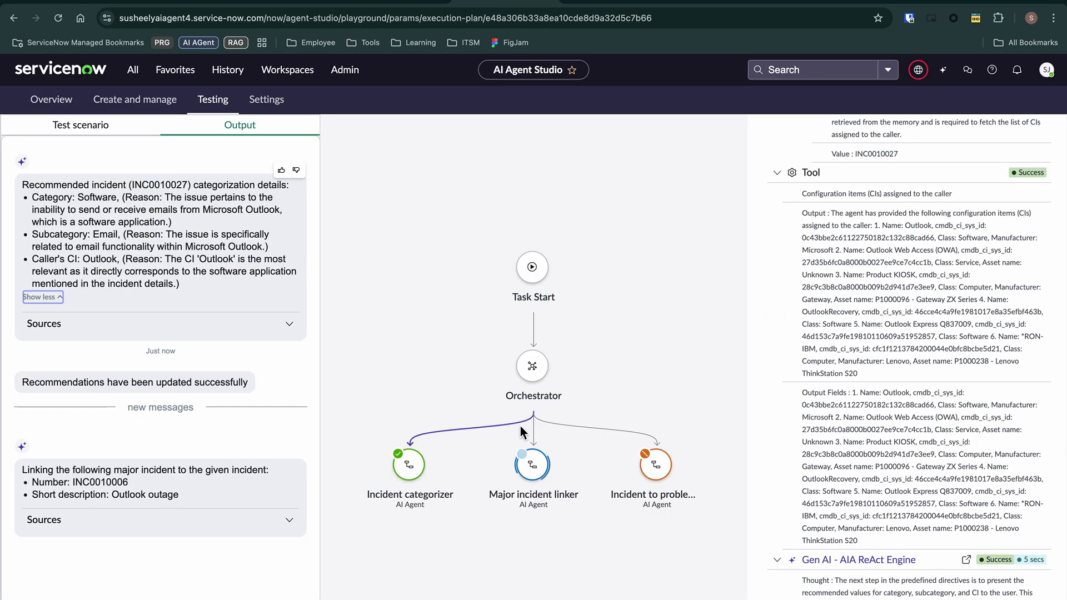
scroll(901, 344, "up", 3)
left_click(859, 255)
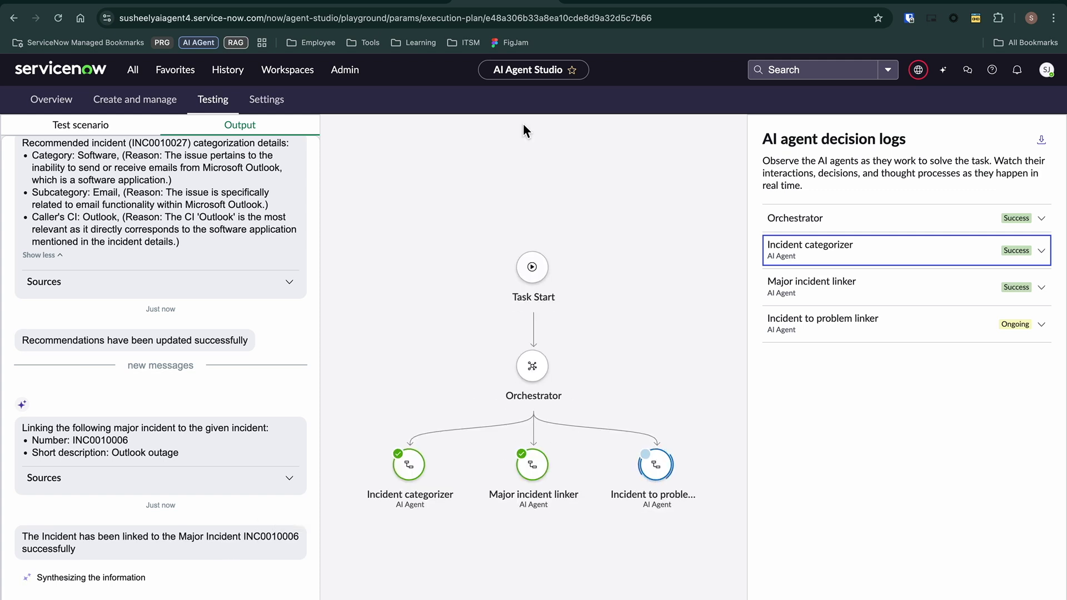
left_click(683, 2)
scroll(567, 277, "down", 1)
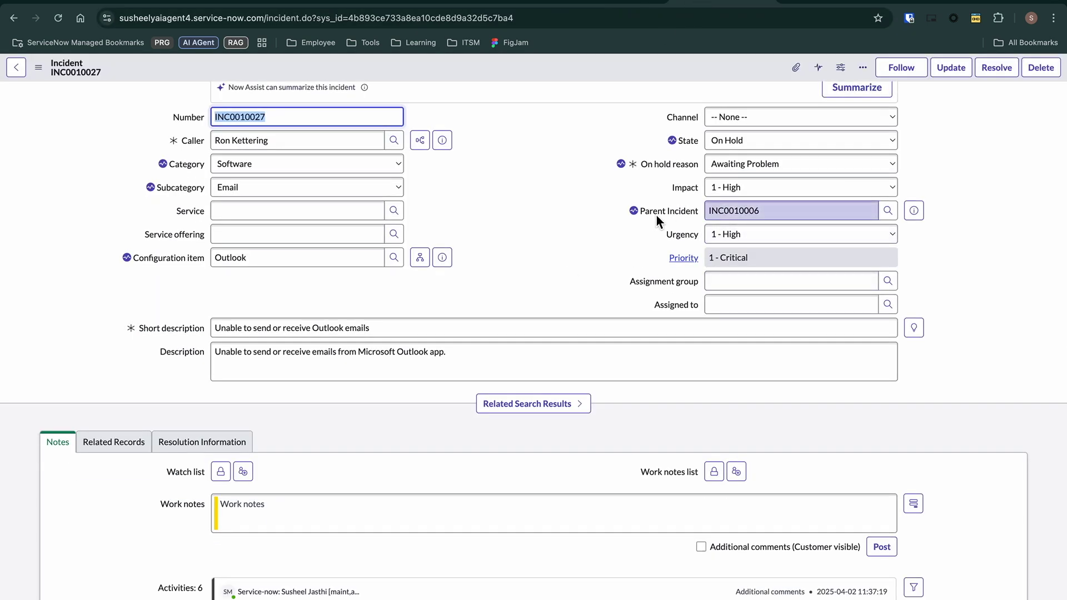
- Scroll through the AI agents' Activities entries on the INC0010027 form
scroll(567, 417, "down", 4)
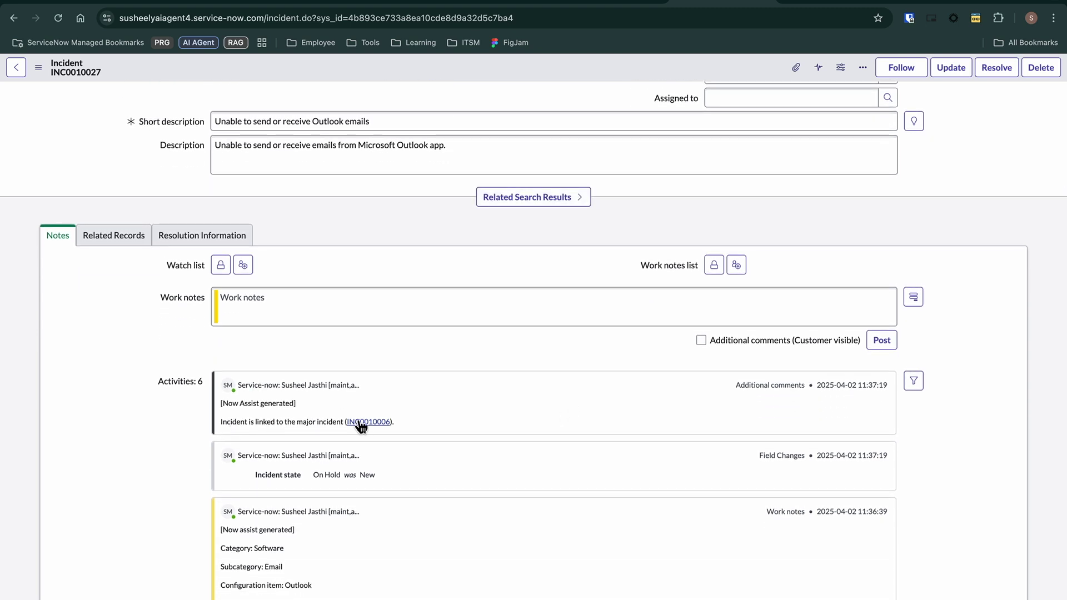
scroll(361, 427, "down", 1)
scroll(361, 426, "down", 1)
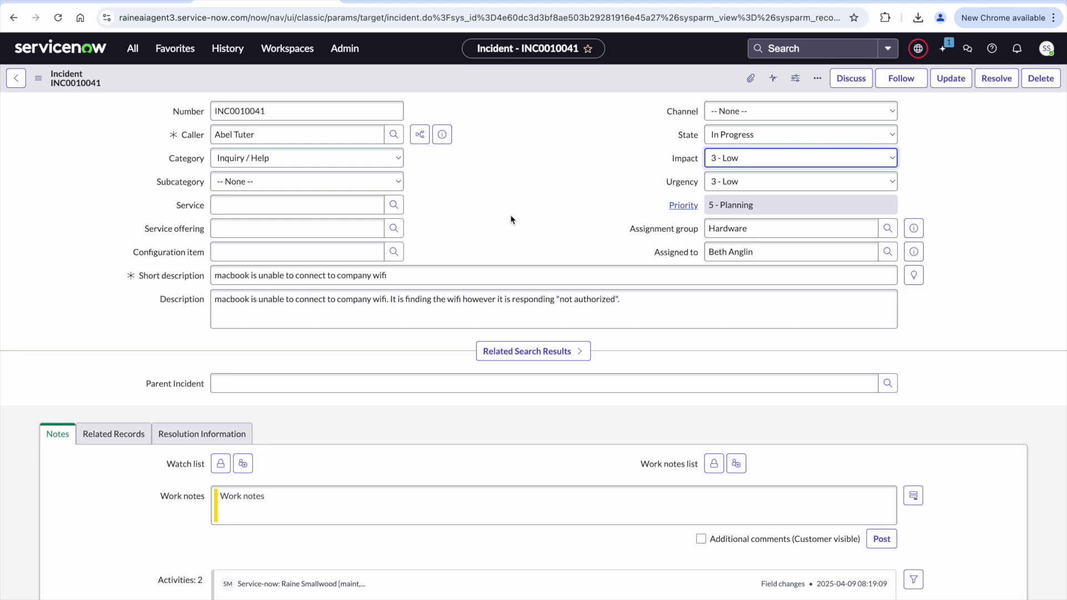
- Ask Now Assist to 'resolve incident' and expand all four suggested catalog items
left_click(943, 46)
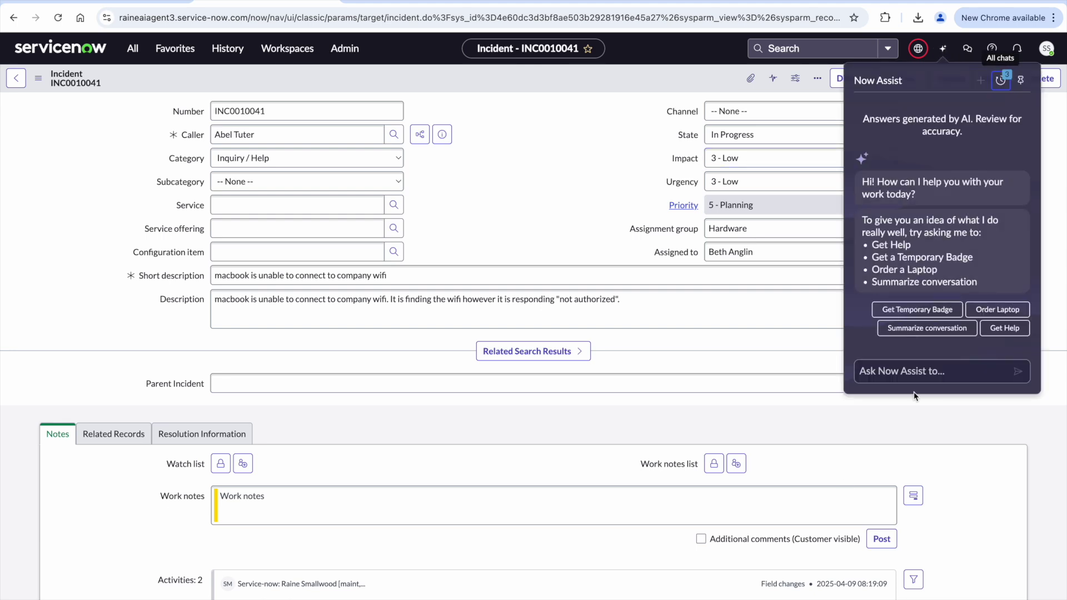
left_click(907, 371)
type("resolve incident")
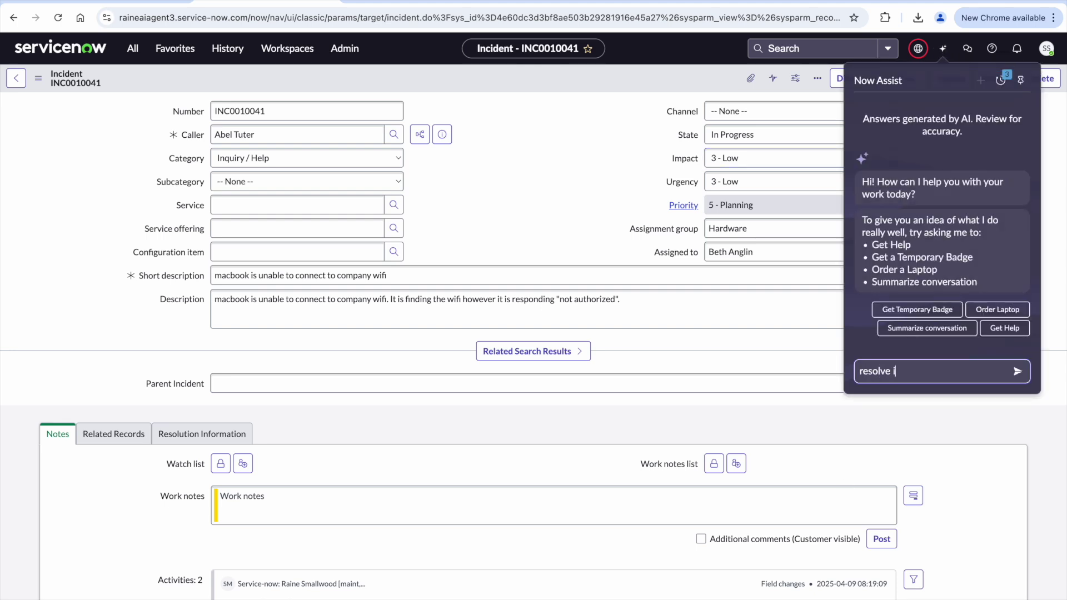
key("Return")
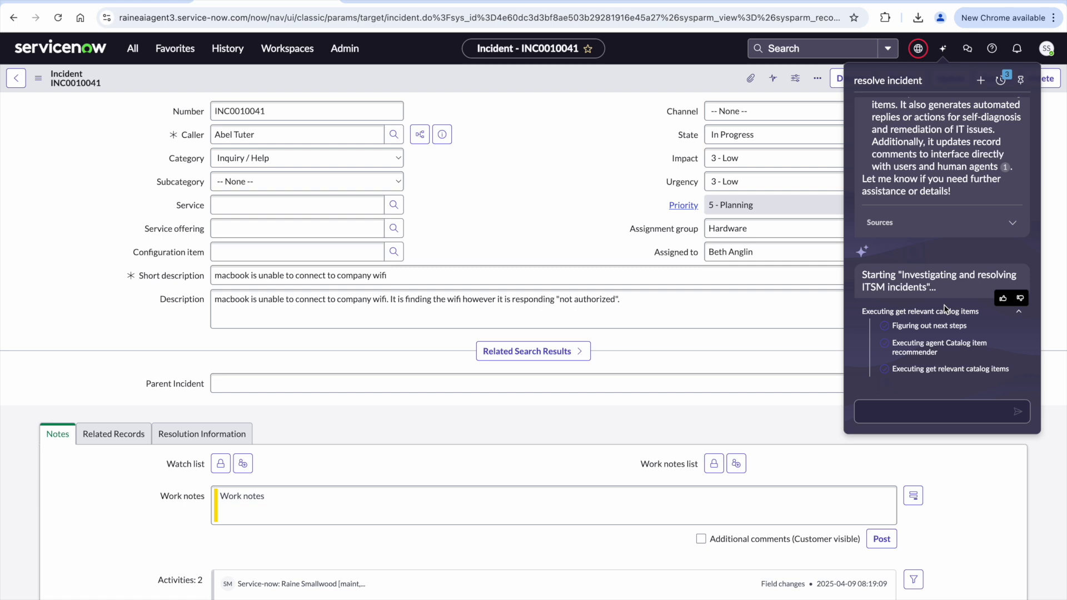
left_click(883, 370)
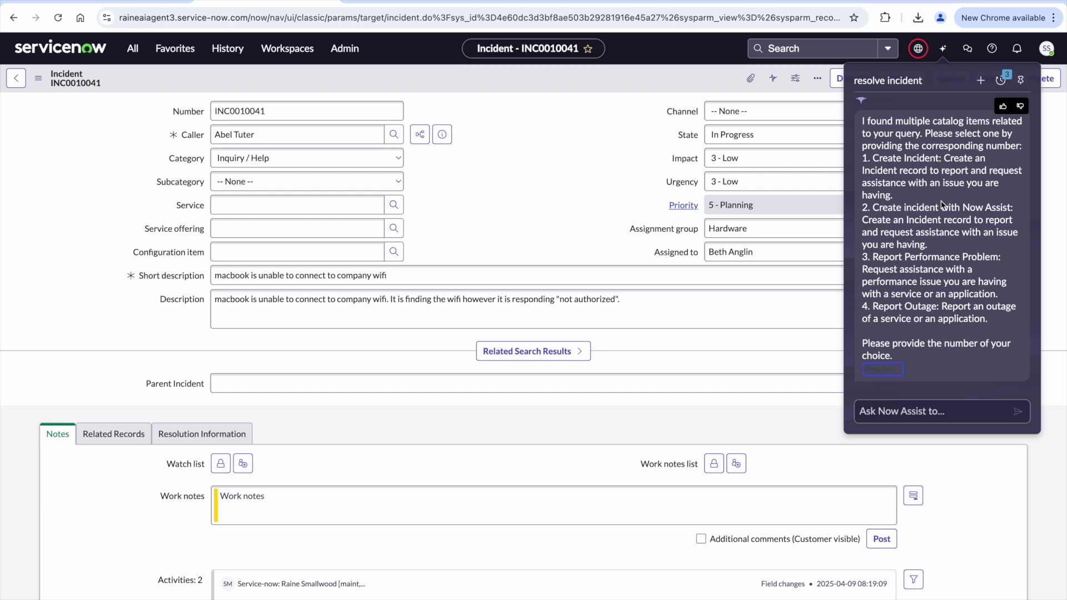
- Reply 'none of these items will help' to reject the suggested catalog items
left_click(945, 411)
type("no")
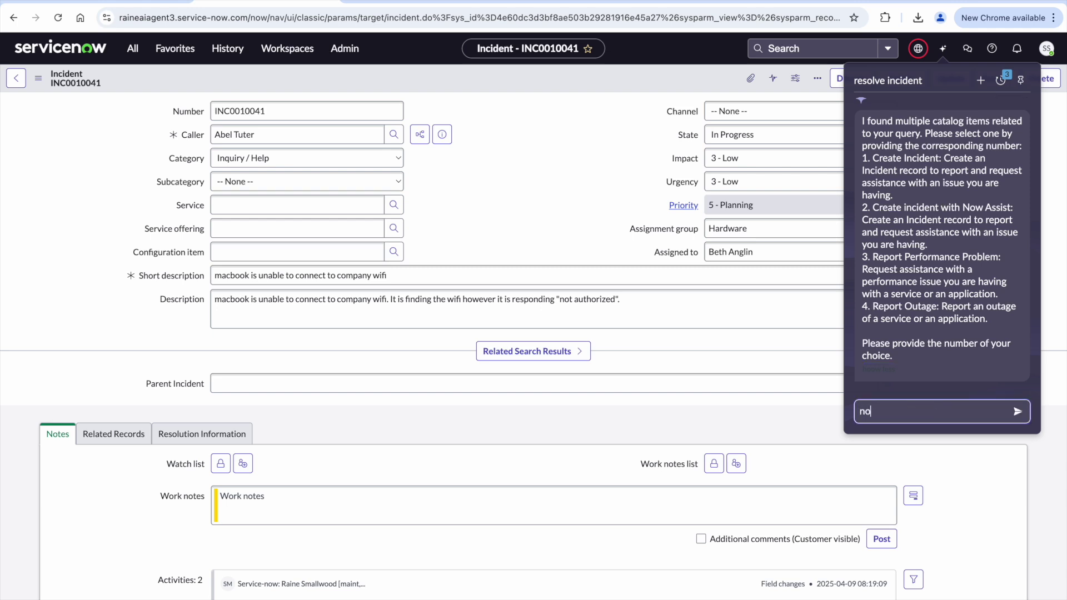
type("ne of these items will help")
key("Return")
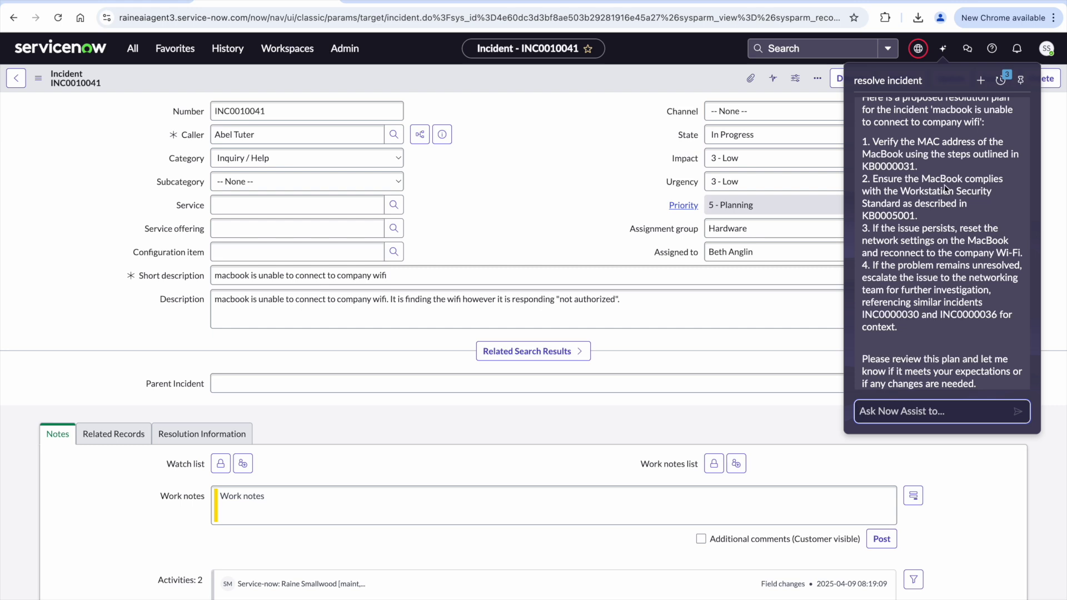
- Tell Now Assist 'step 2 does not make sense', then approve the revised resolution plan
left_click(897, 407)
type("step 2 does not make sen")
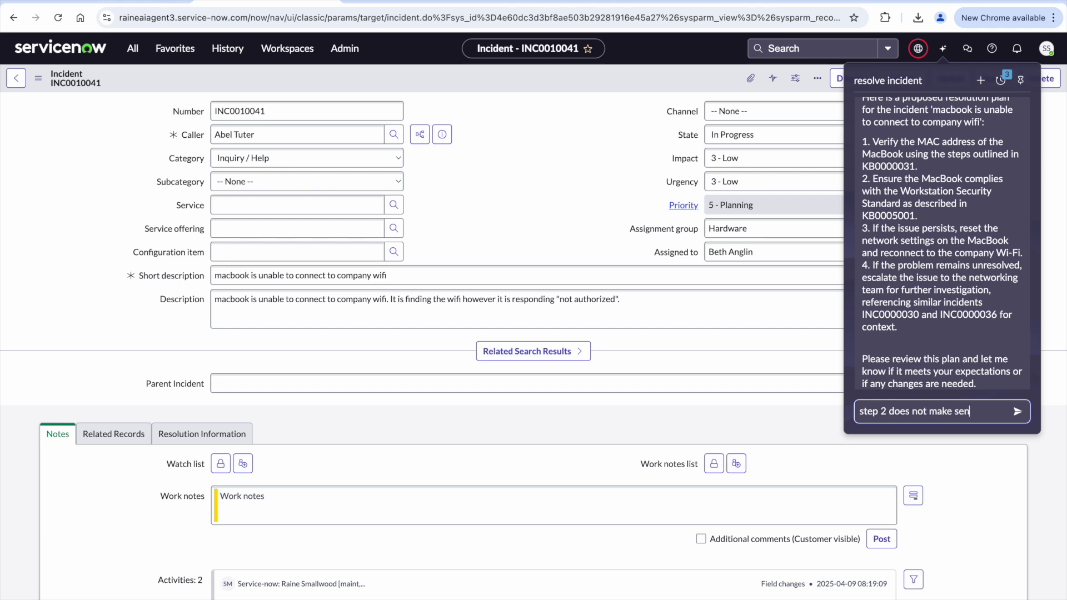
key("Return")
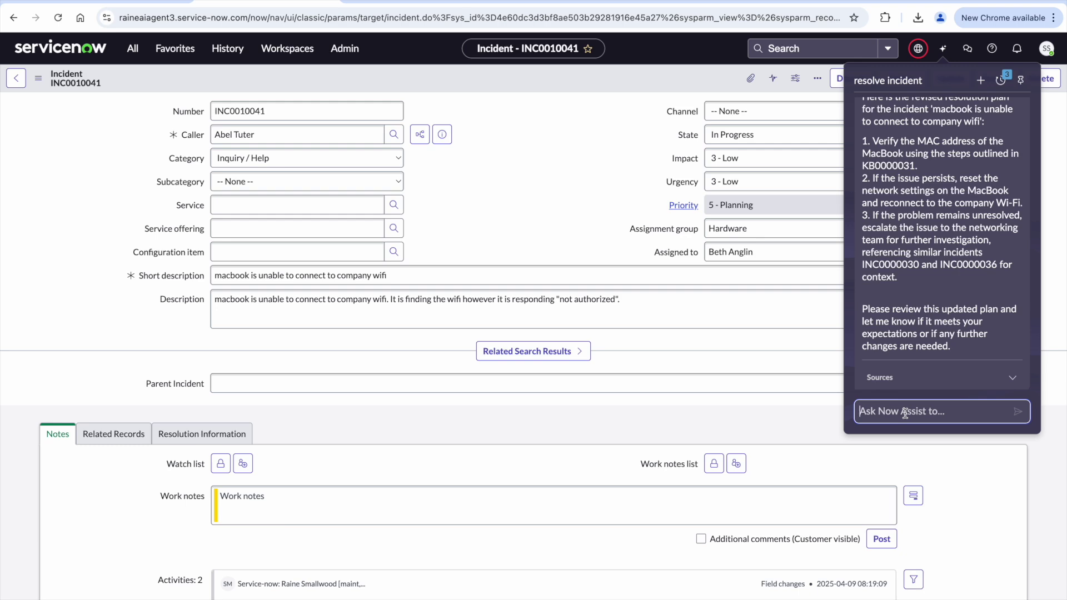
type("approve")
key("Return")
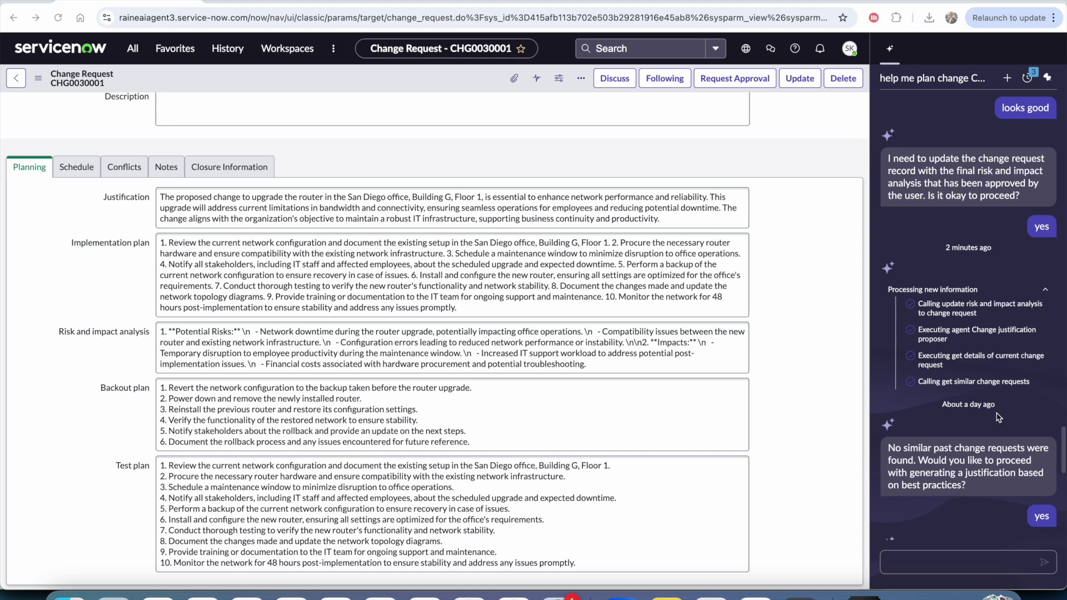
scroll(999, 417, "down", 6)
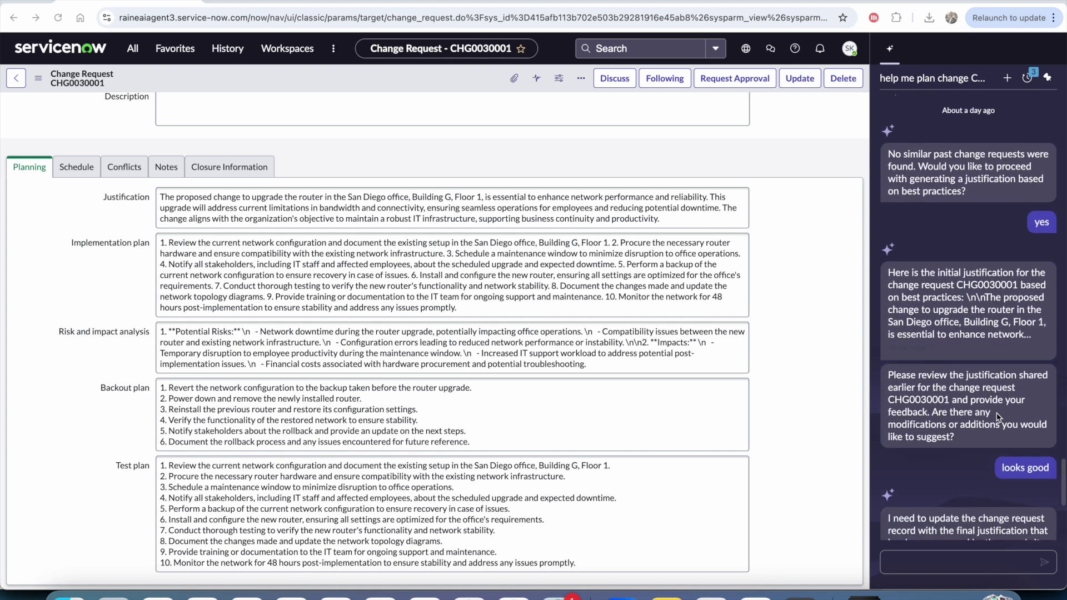